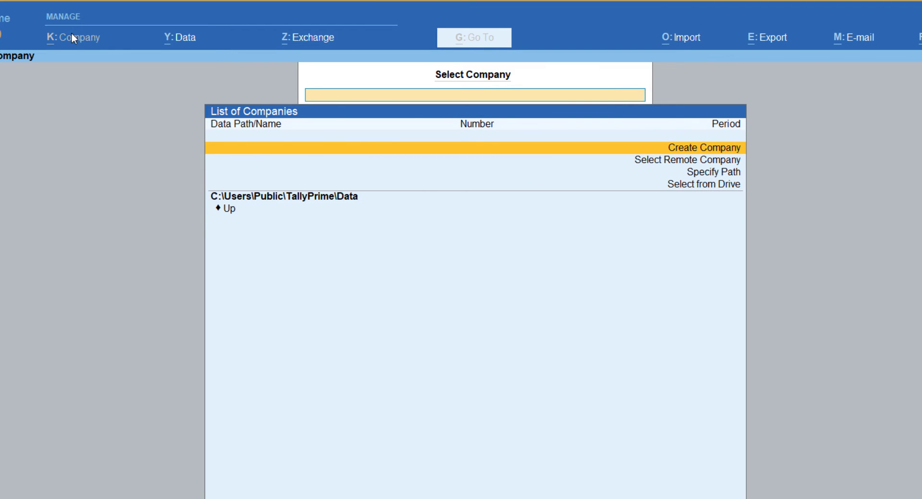
- Start a new company from Create Company in the List of Companies
key("Return")
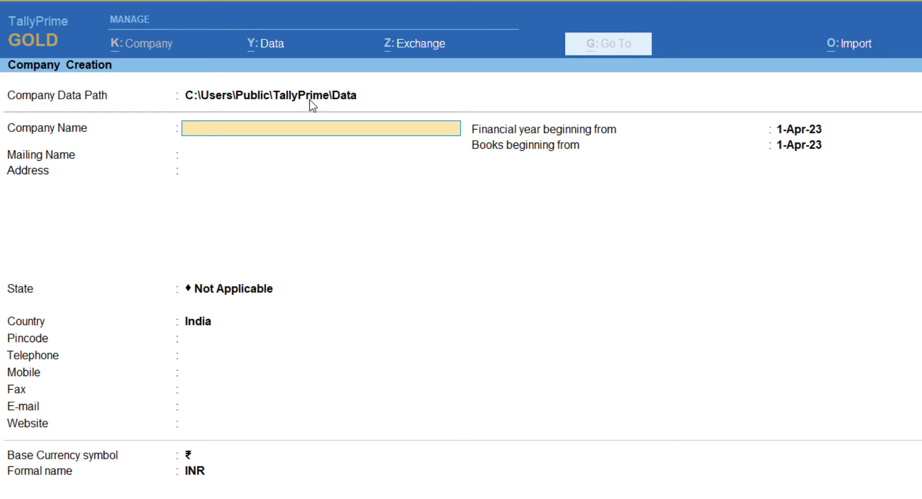
- Enter the company name 'Tutor Joes - 2023' and trim the mailing name to 'Tutor Joes'
type("Tutor Joes -")
type("20")
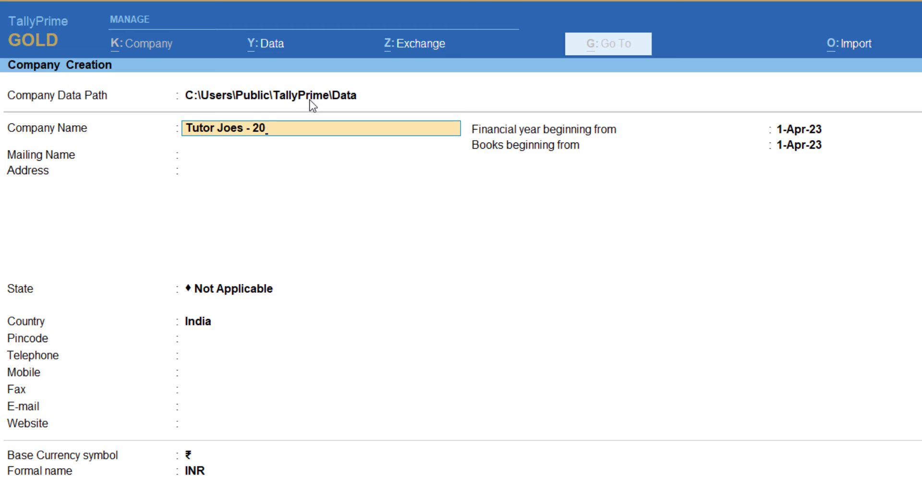
type("23")
key("Return")
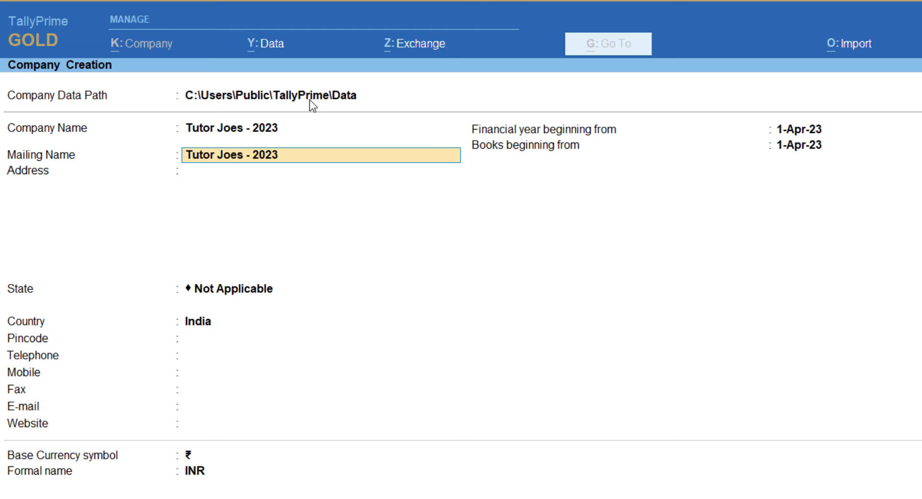
key("BackSpace")
key("BackSpace")
key("BackSpace")
key("BackSpace")
- Enter the company's three-line postal address
key("Return")
type("Vincent")
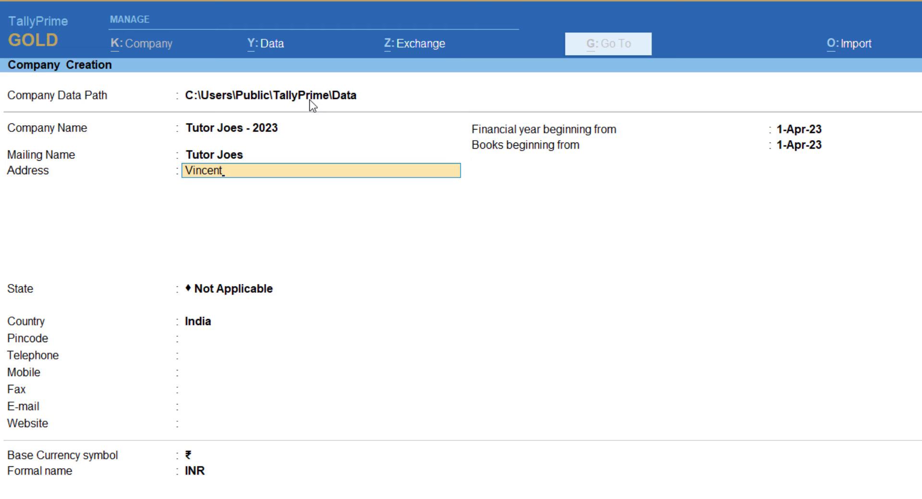
type(" Bus Stop")
key("Return")
type("Ch")
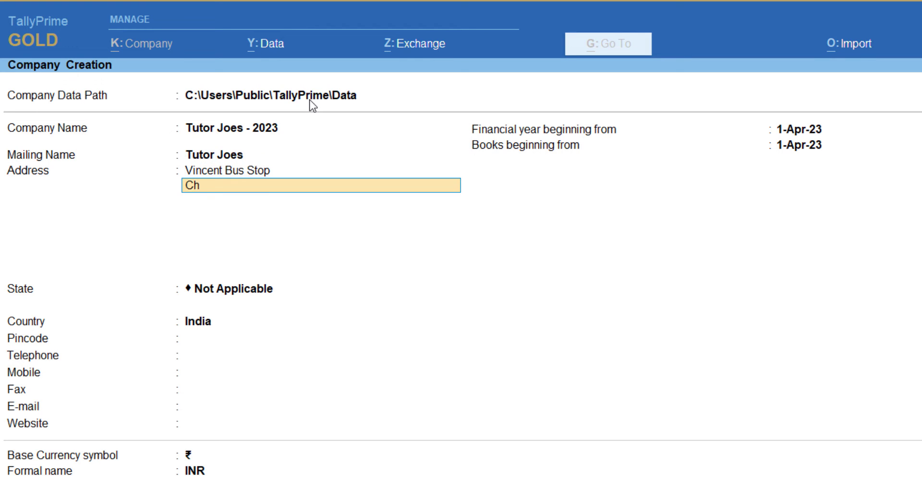
type("erry Road")
key("Return")
type("Salem")
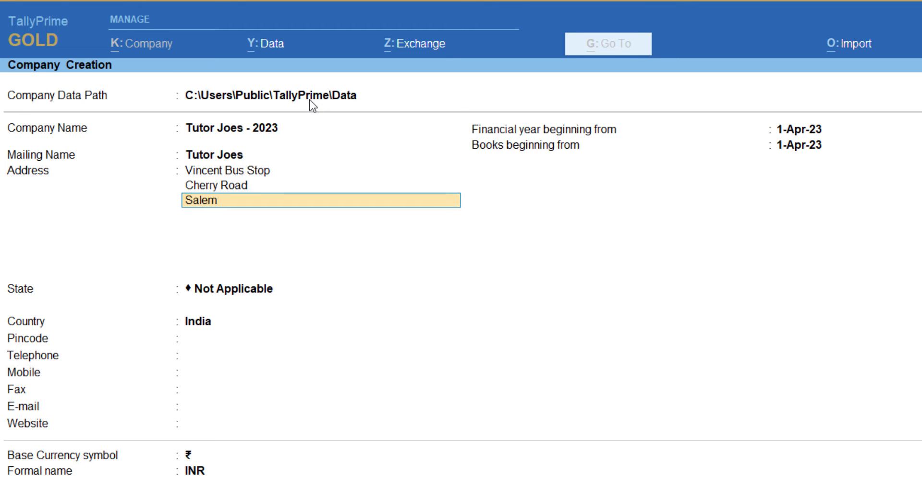
key("Return")
key("Return")
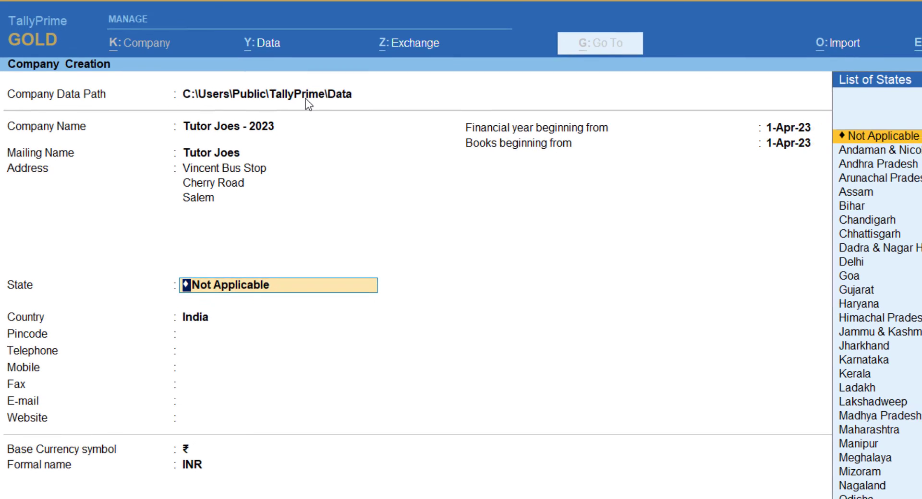
- Set the state to Tamil Nadu and enter the company's pincode
type("Ta")
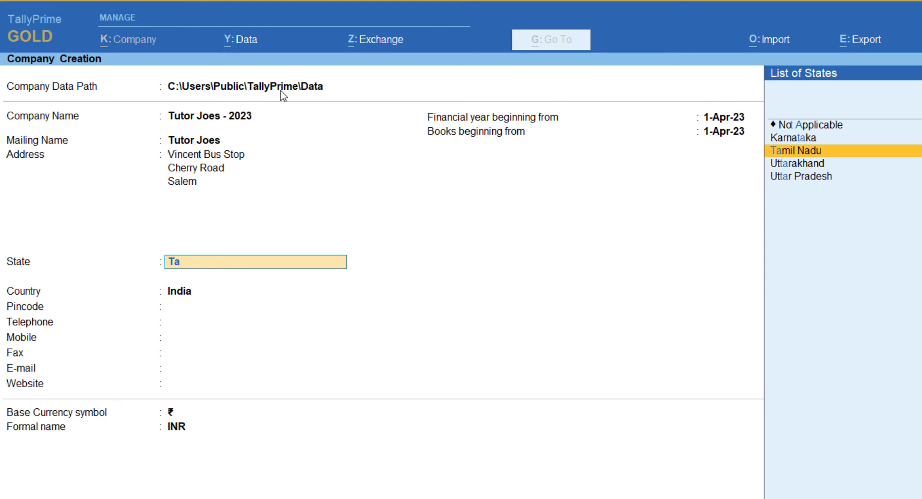
key("Return")
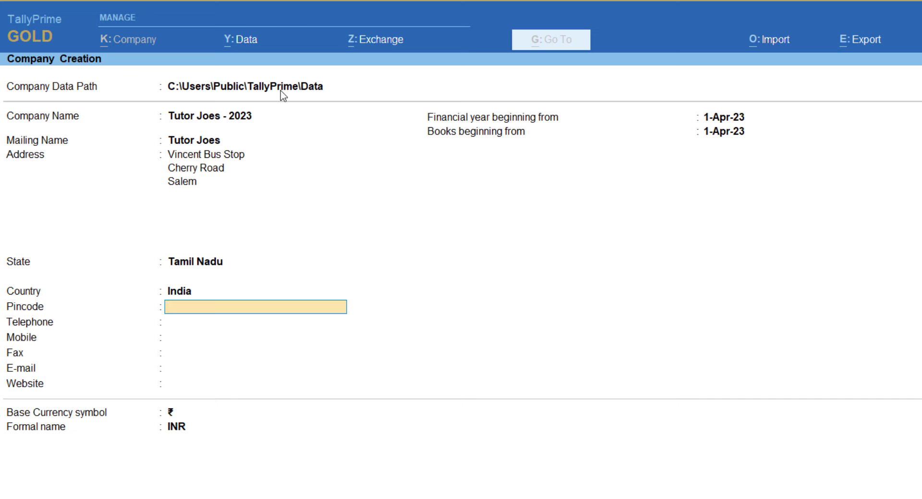
type("636007")
- Fill in the company's telephone number and mobile number
key("Return")
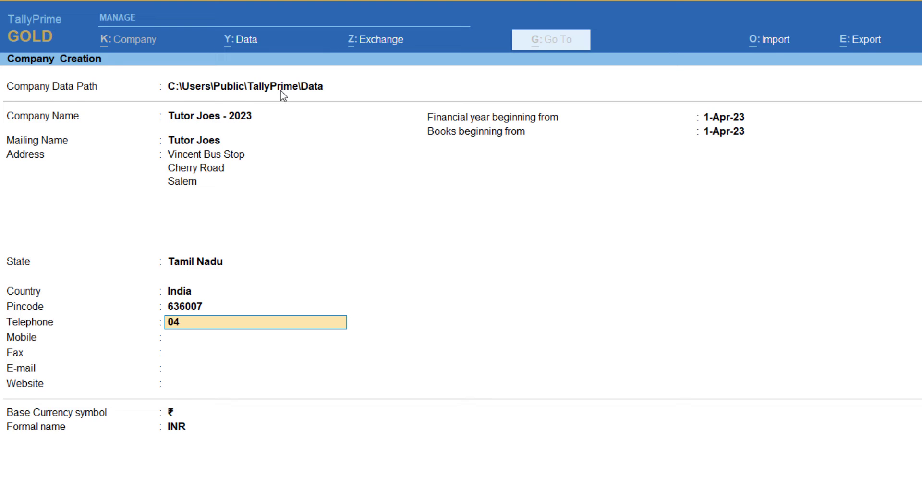
key("Return")
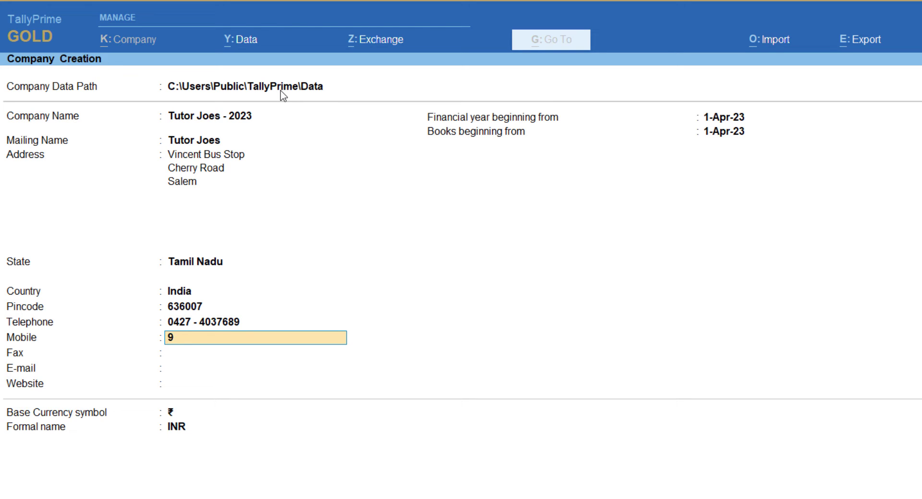
key("Return")
key("Return")
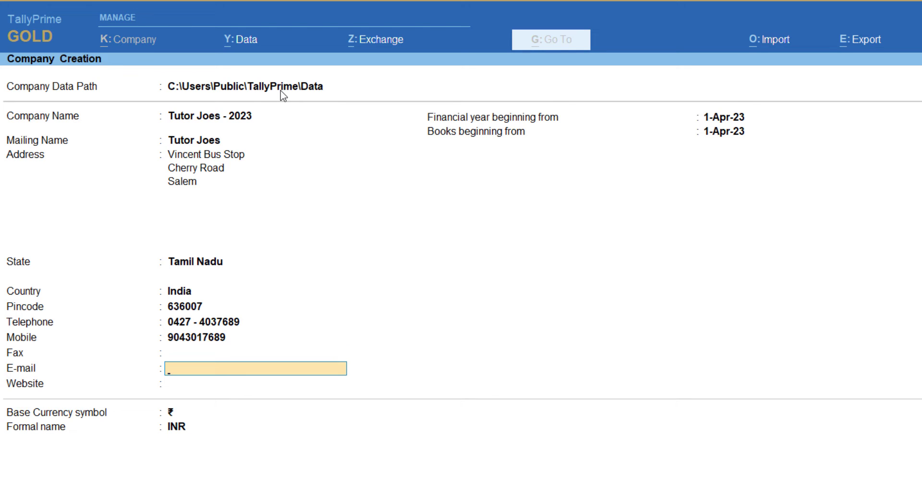
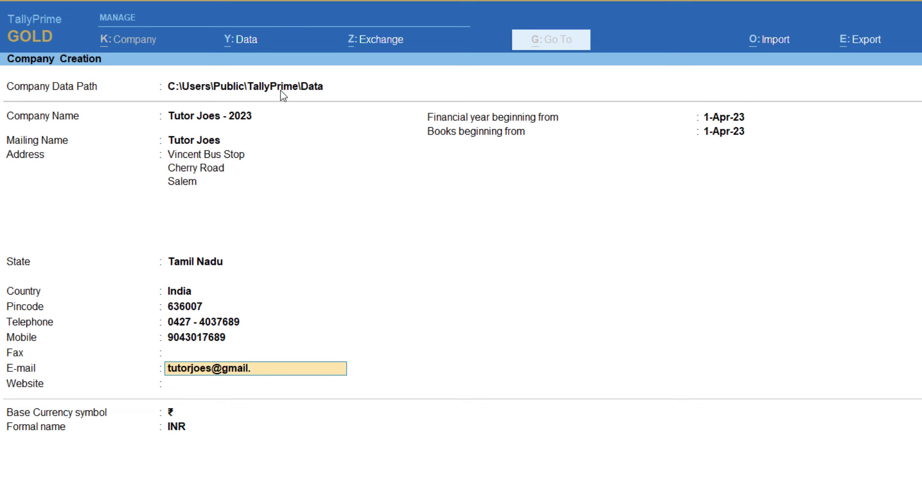
key("Return")
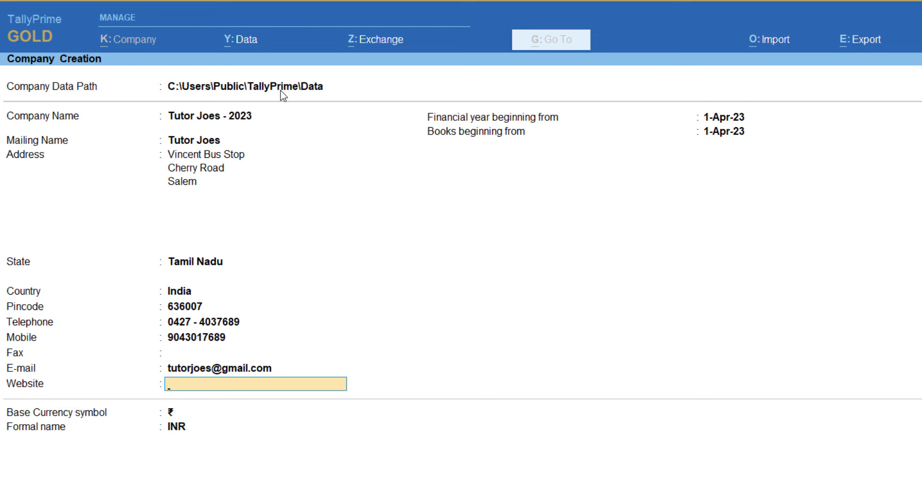
type("www.tutorjoes.")
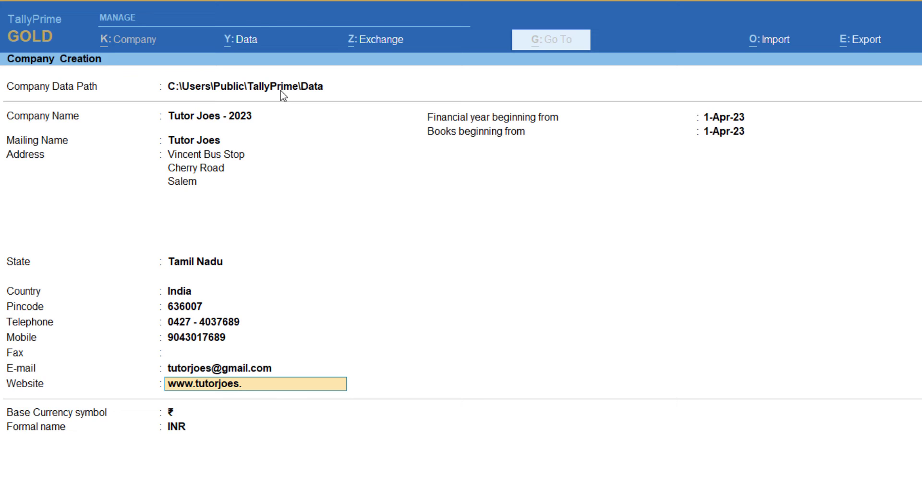
type("in")
key("Return")
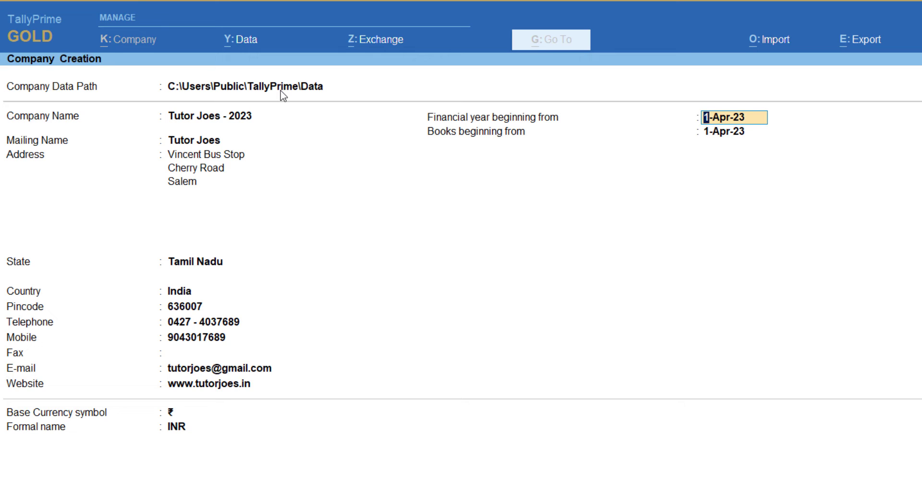
key("Return")
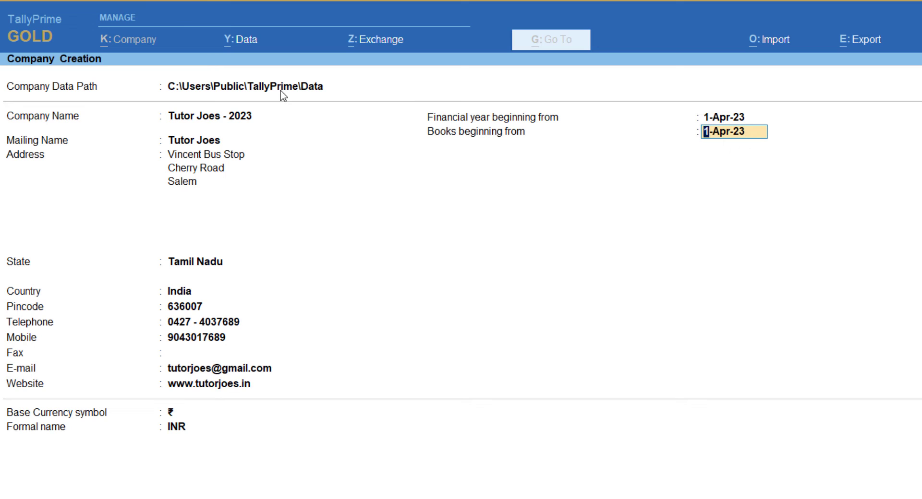
key("Return")
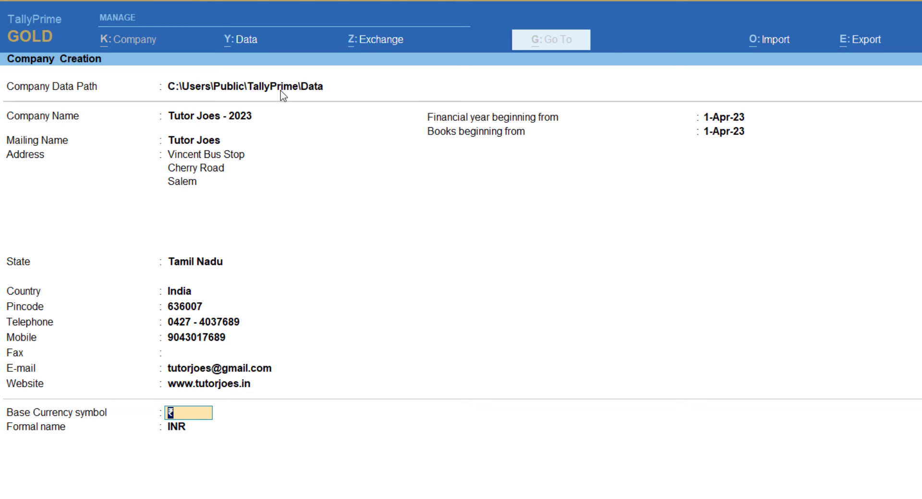
type("$")
type("₹")
key("BackSpace")
key("BackSpace")
type("€")
key("BackSpace")
key("BackSpace")
key("Return")
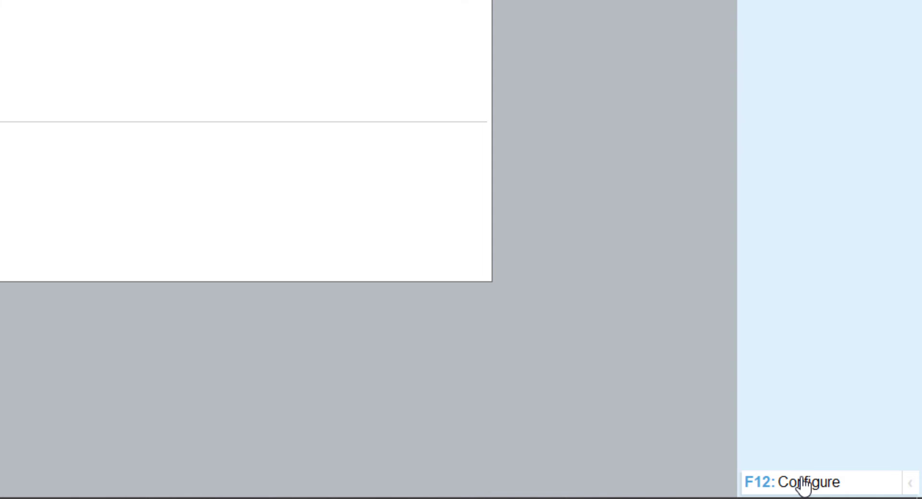
- In F12 configuration, enable the TallyVault option, leave User Access Control off, and enable additional base currency details
key("F12")
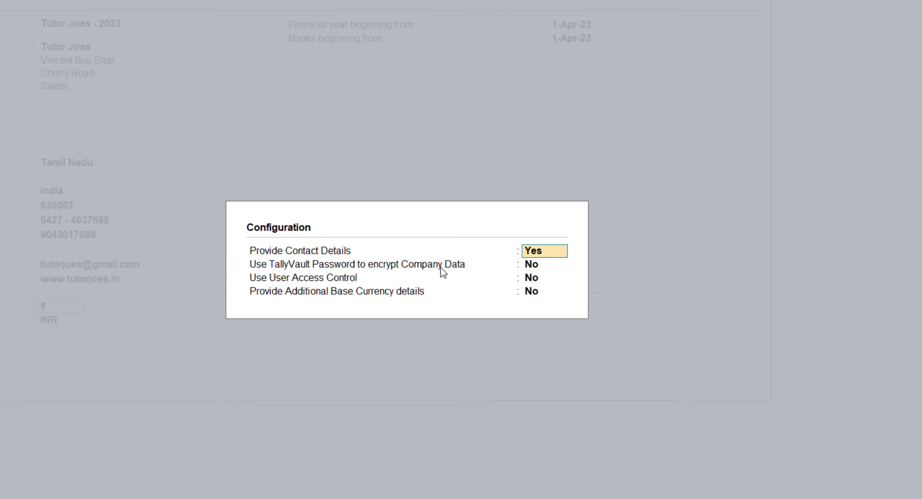
key("Return")
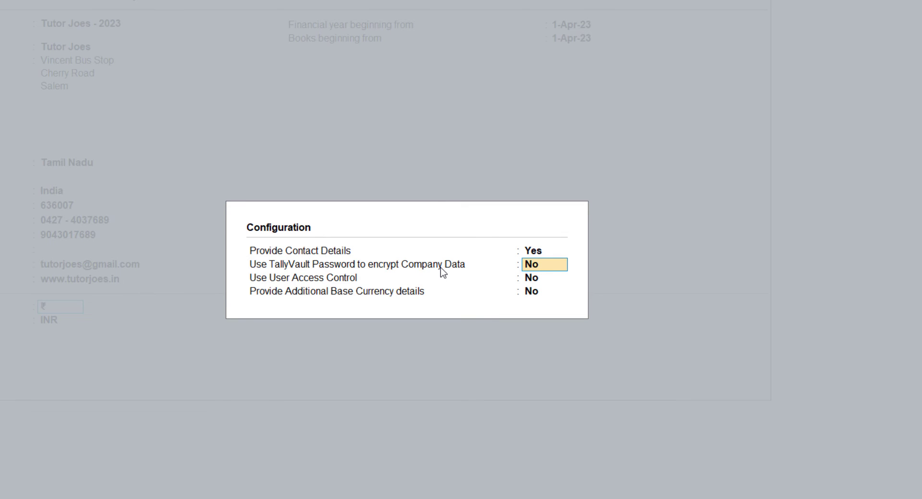
type("y")
key("Return")
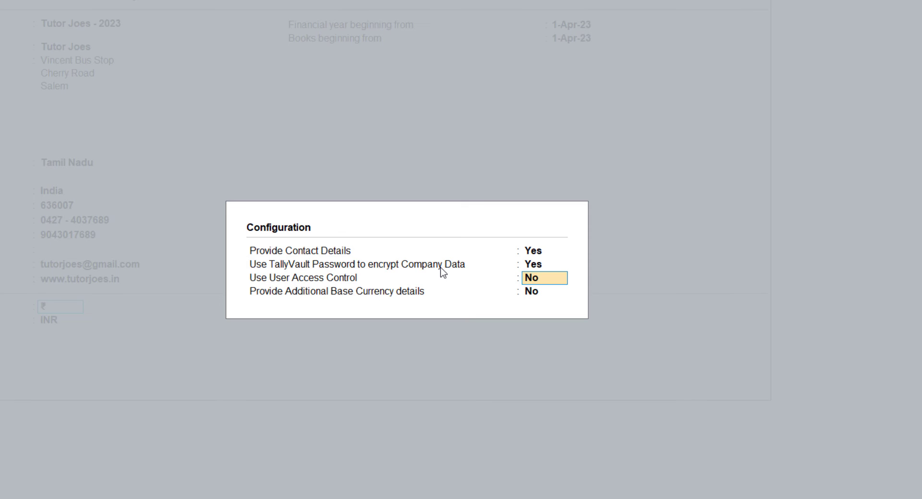
key("Return")
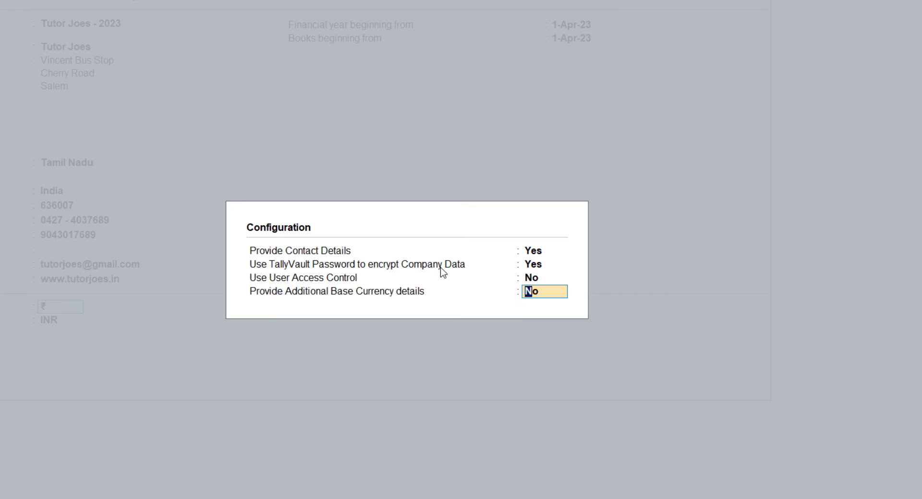
type("y")
- Set TallyVault encryption to Yes, then enter and confirm its password
key("Return")
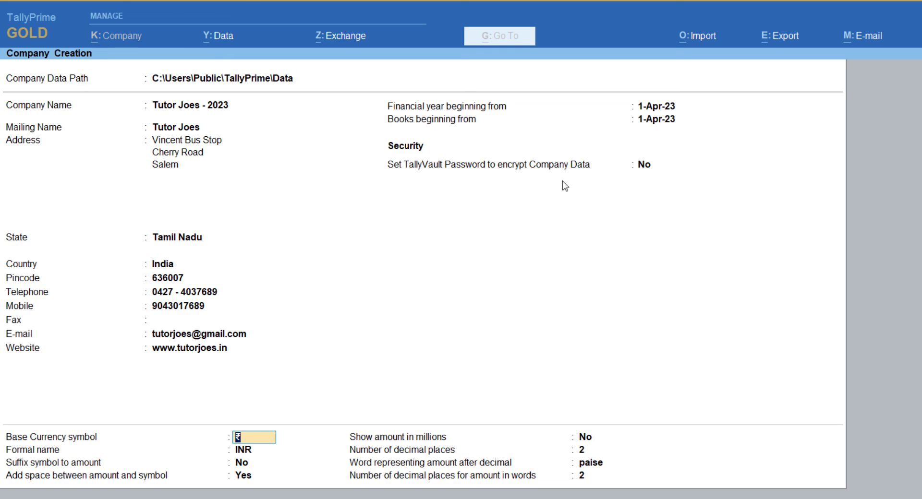
left_click(450, 164)
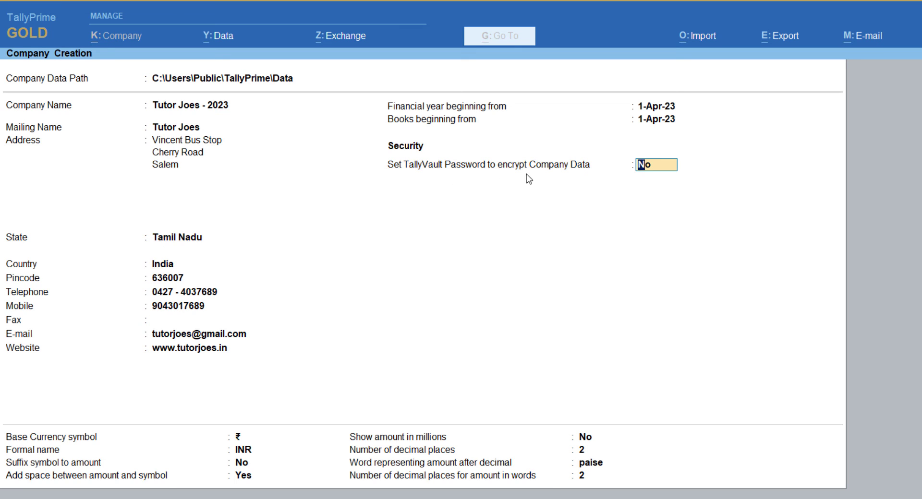
type("y")
key("Return")
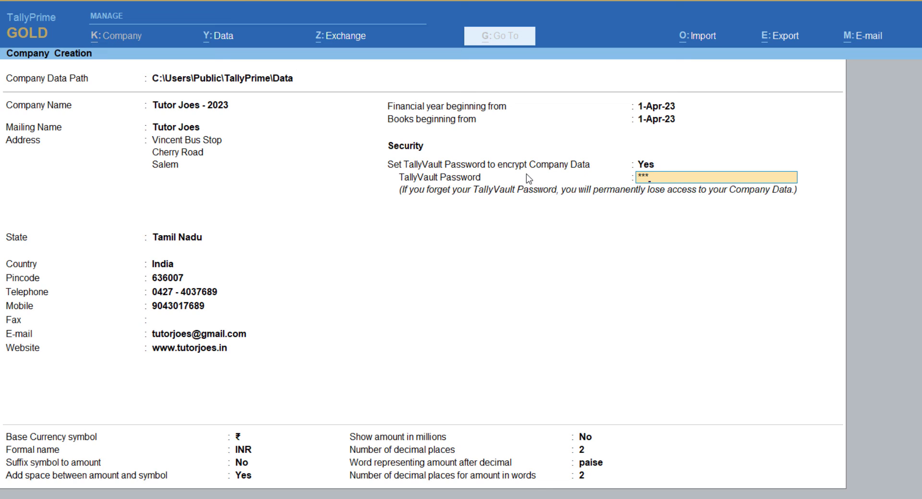
key("Return")
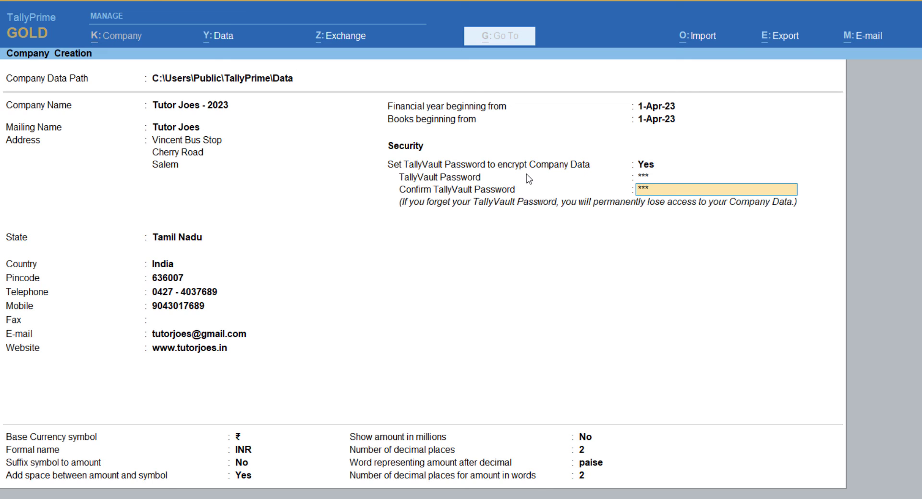
key("Return")
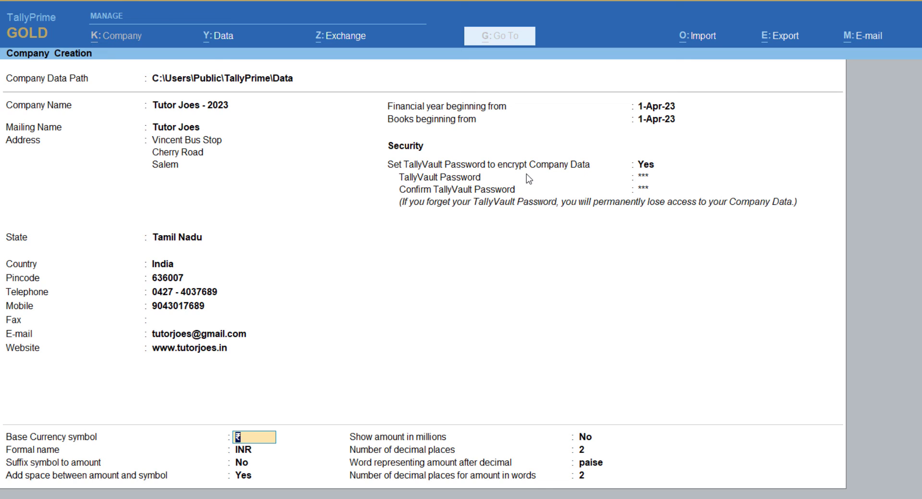
key("Return")
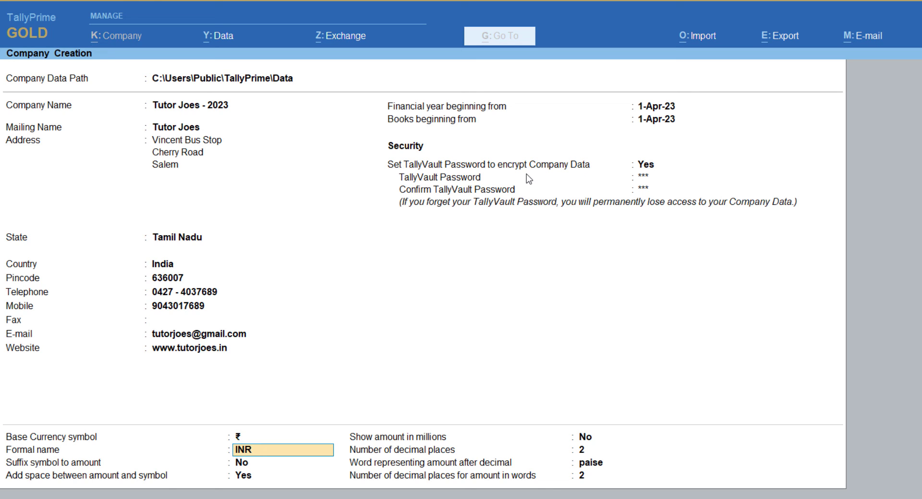
key("Return")
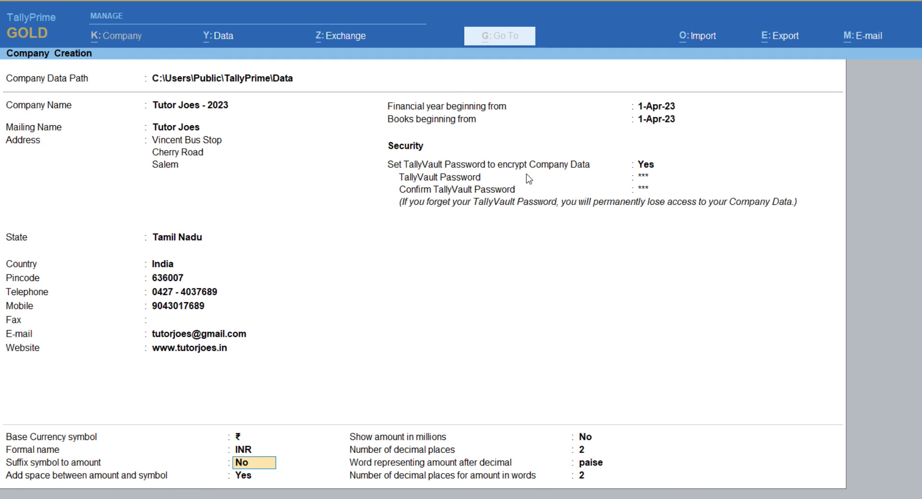
key("Return")
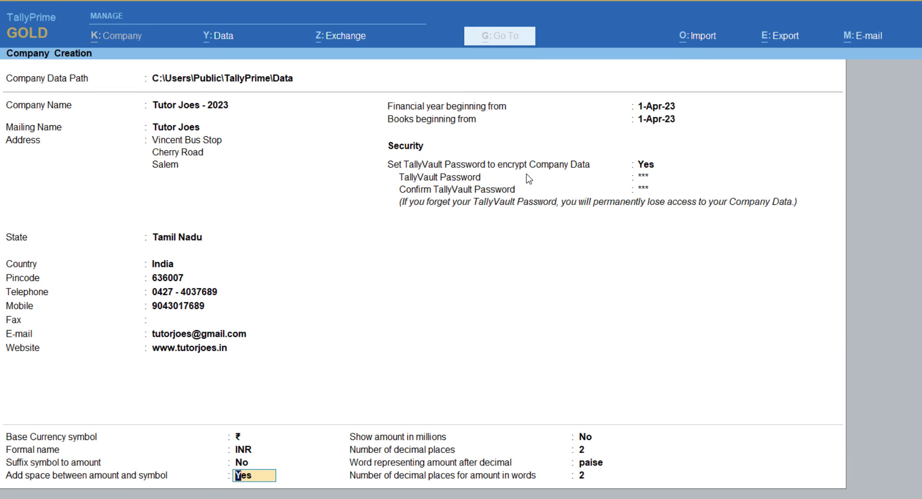
key("Return")
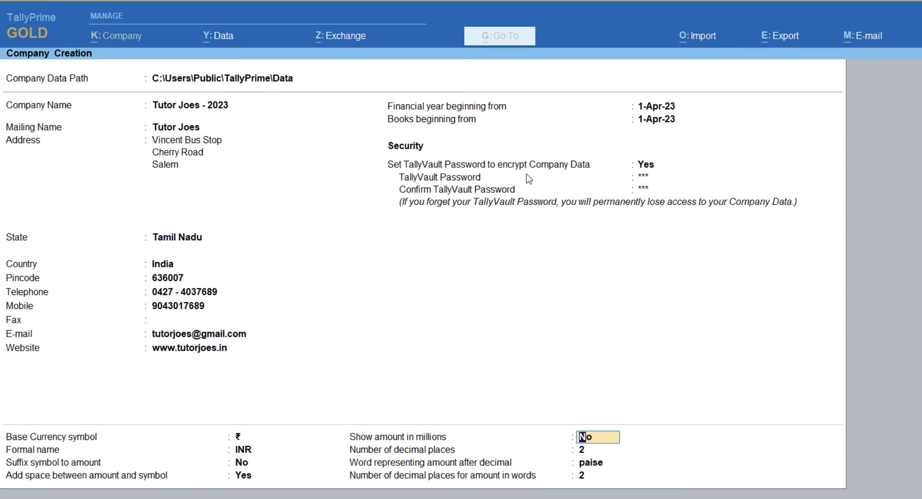
key("Return")
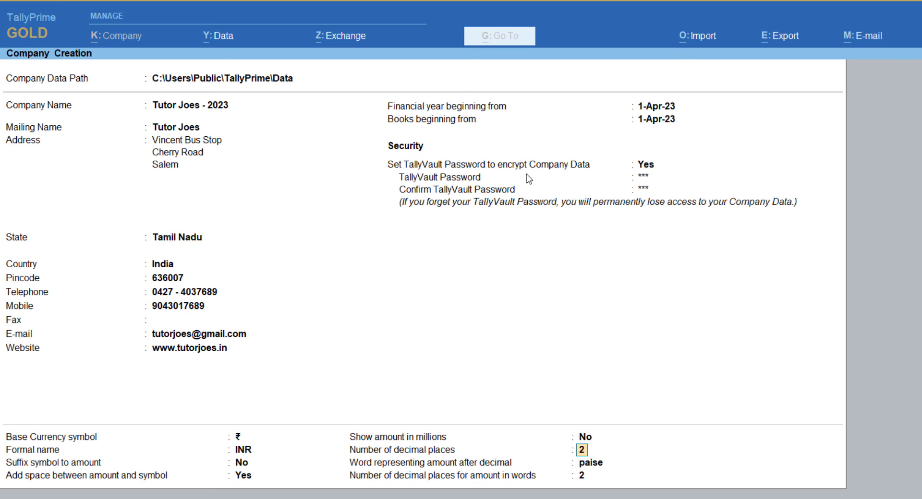
key("Return")
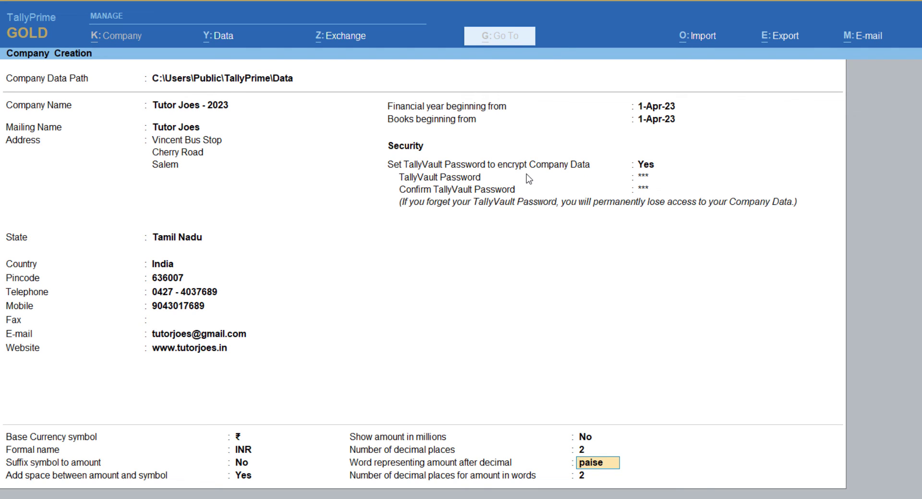
key("Return")
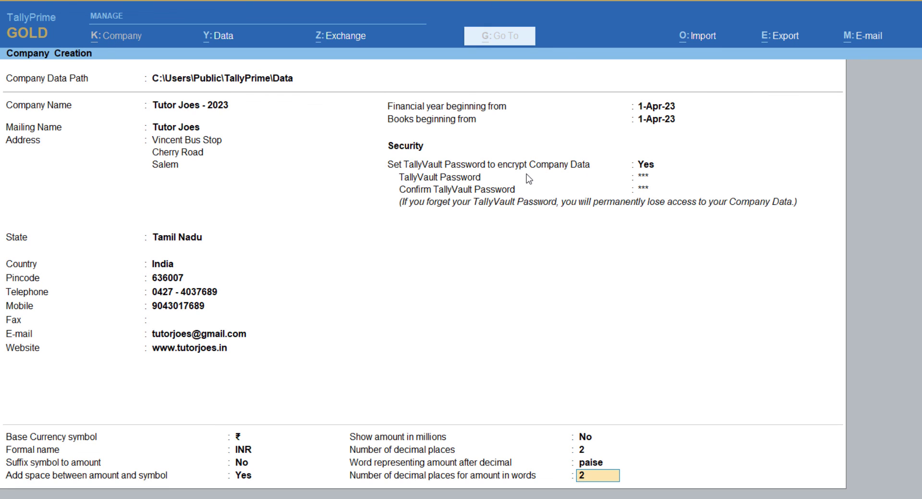
- Set TallyVault encryption back to No and keep 2 decimal places for amount in words
key("Up")
key("Up")
key("Up")
key("Up")
key("Up")
key("Up")
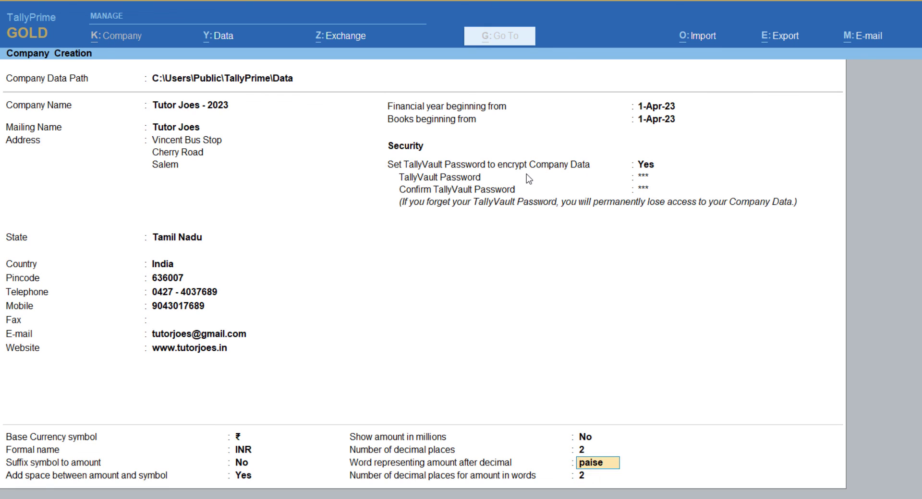
key("Up")
key("Up")
key("Up")
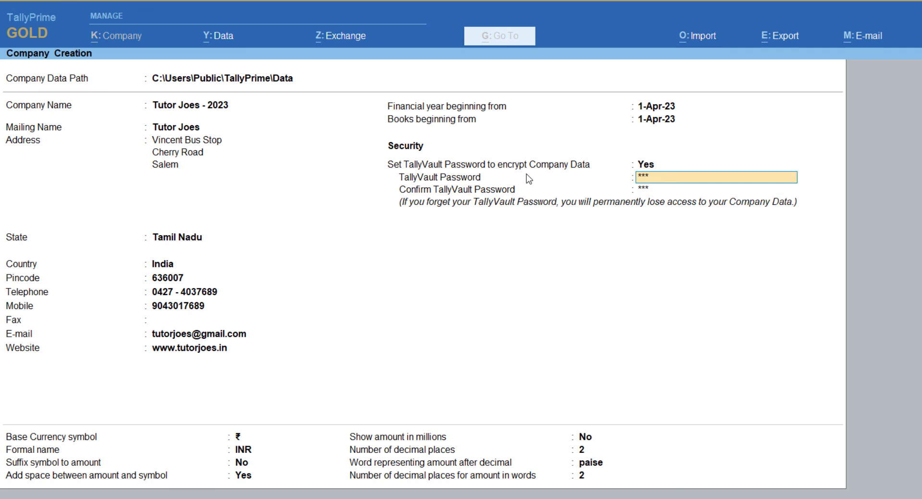
key("Up")
type("n")
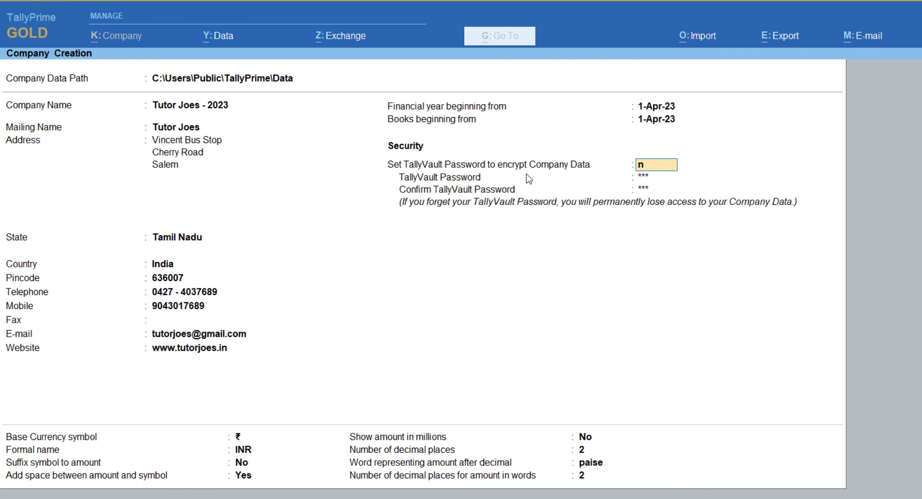
key("Return")
key("Return")
key("Return")
key("Return")
key("Return")
key("Return")
key("Return")
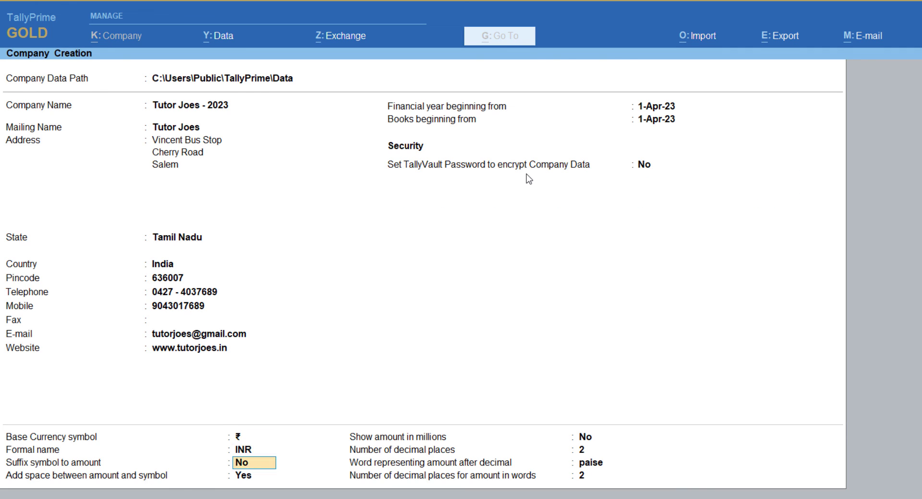
key("Return")
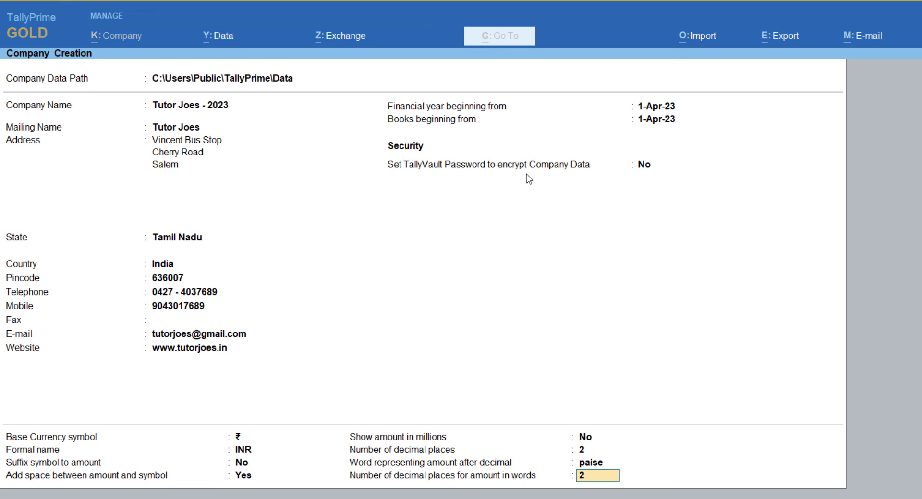
key("Return")
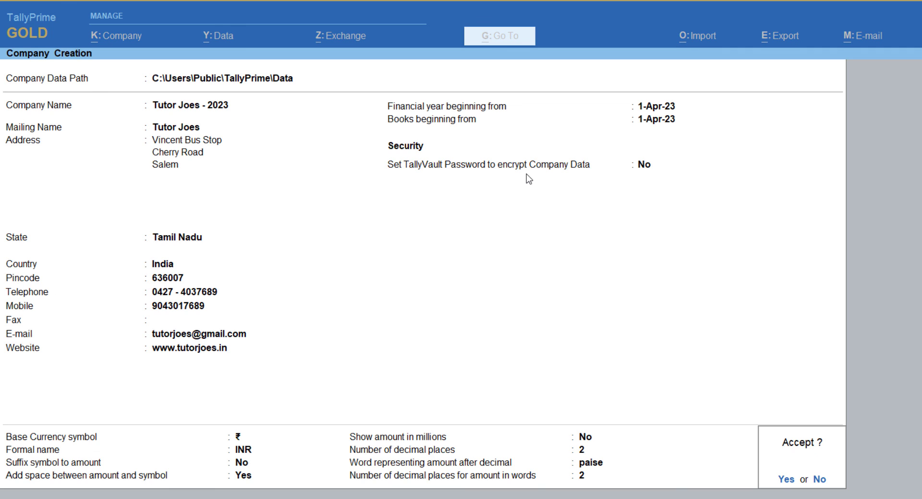
- Answer Yes at the Accept prompt to create Tutor Joes - 2023
key("Return")
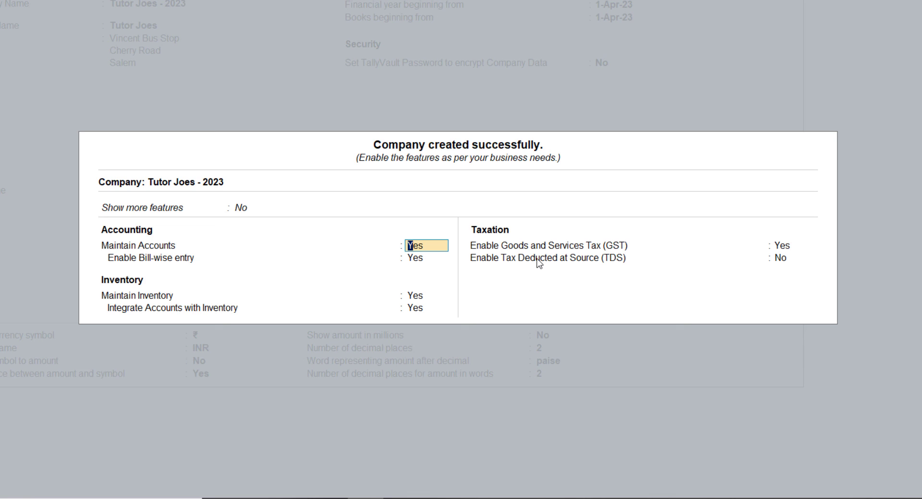
- Set Show more features to Yes and accept the feature settings with Ctrl+A
key("Up")
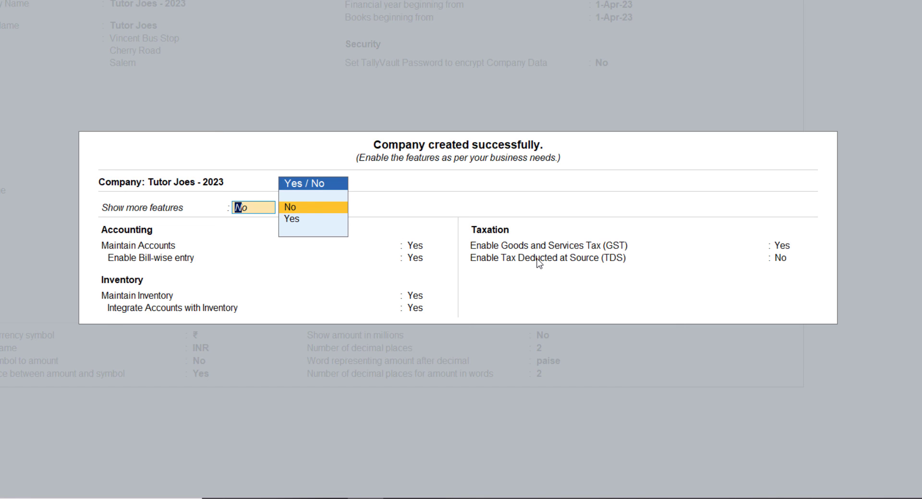
key("Down")
key("Return")
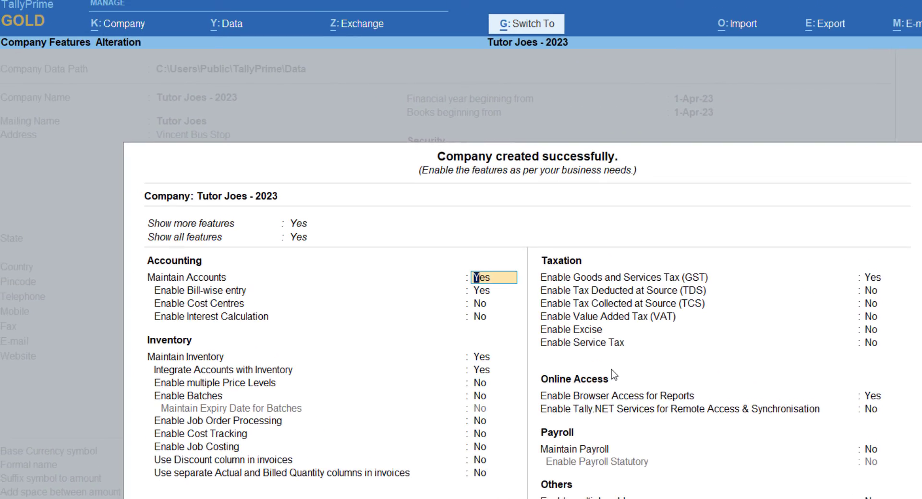
key("ctrl+a")
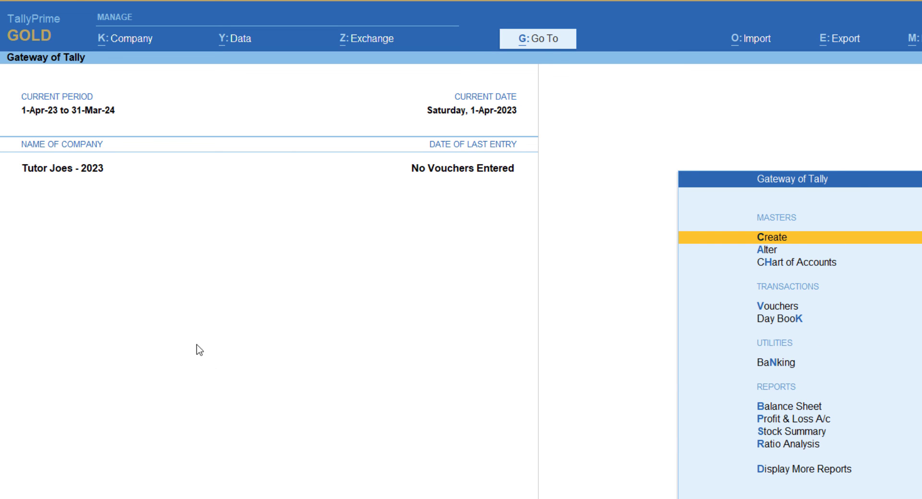
left_click(132, 47)
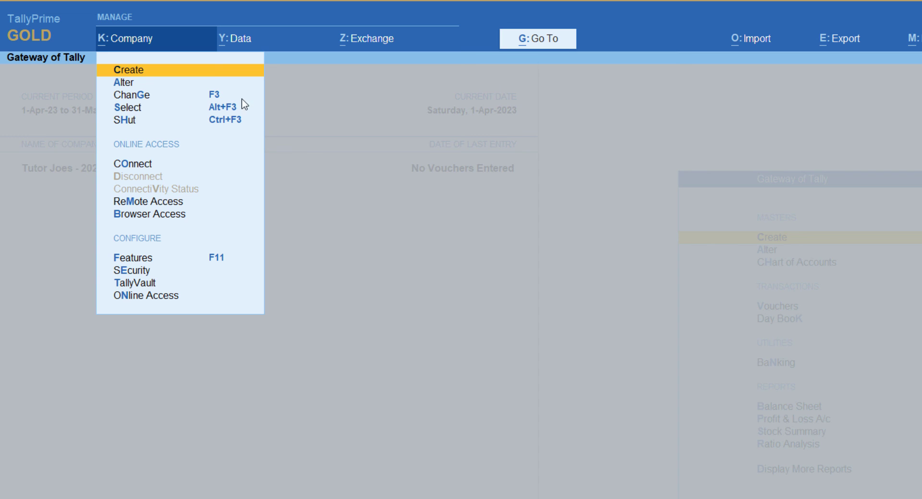
left_click(329, 148)
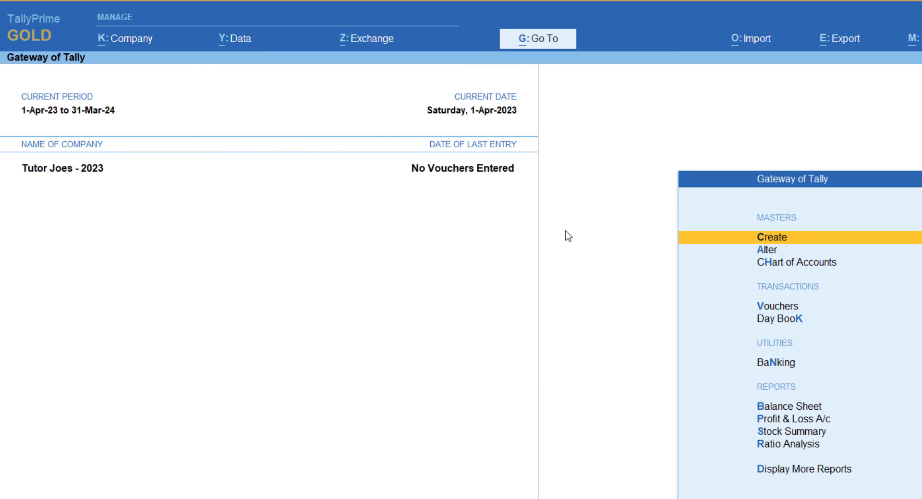